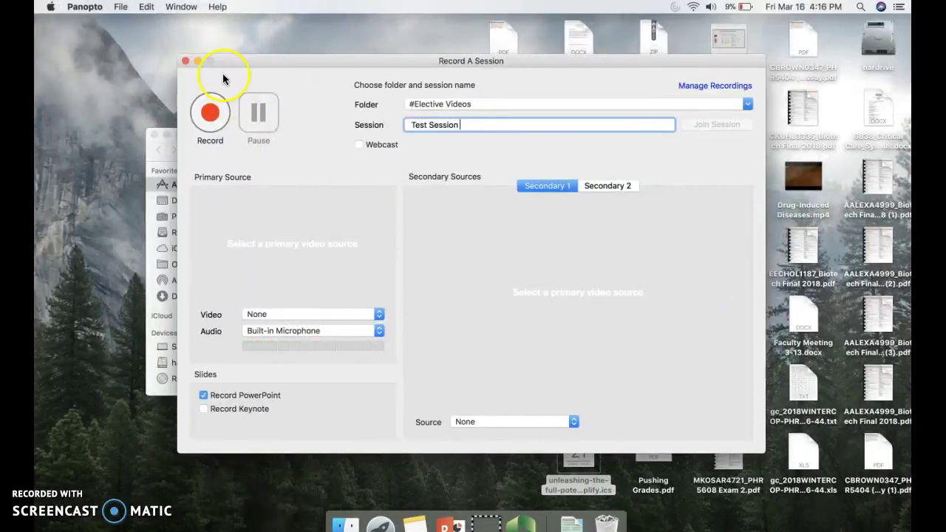
- Close the Panopto Record A Session window
{"action": "left_click", "coordinate": [186, 61]}
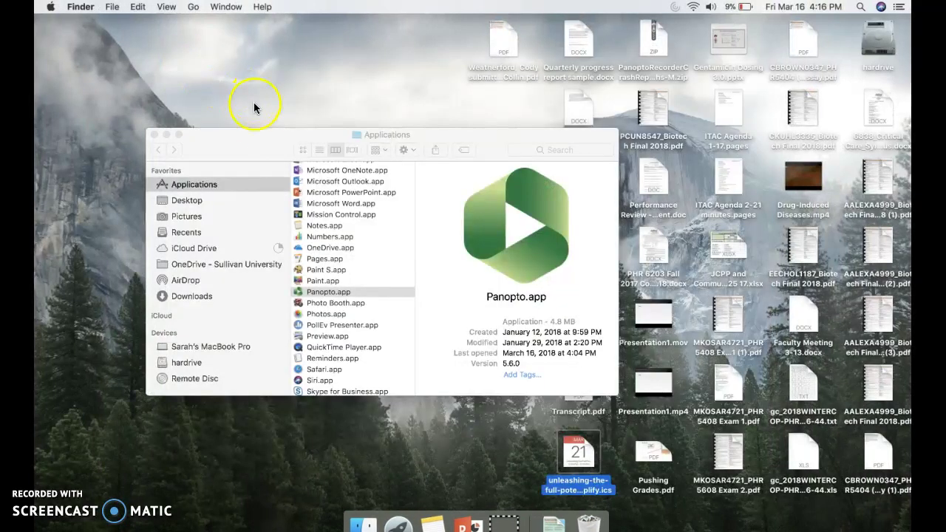
- Relaunch Panopto.app from the Finder Applications folder
{"action": "left_click", "coordinate": [254, 135]}
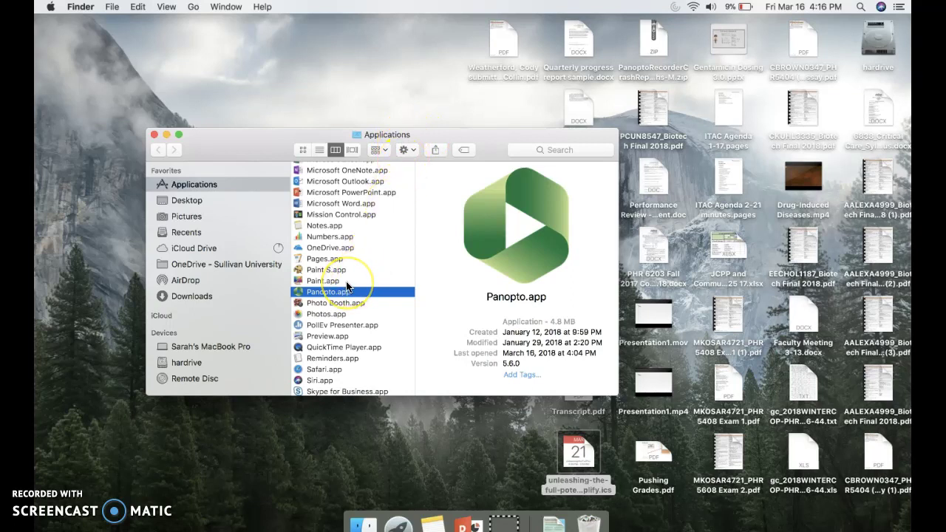
{"action": "double_click", "coordinate": [315, 292]}
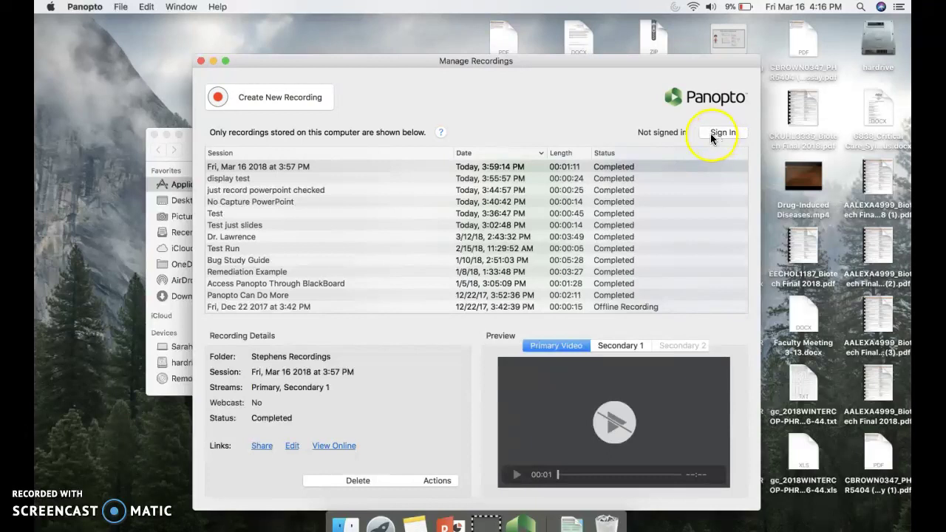
- Sign in with the suscorp.edu organizational account, entering the username and password
{"action": "left_click", "coordinate": [709, 134]}
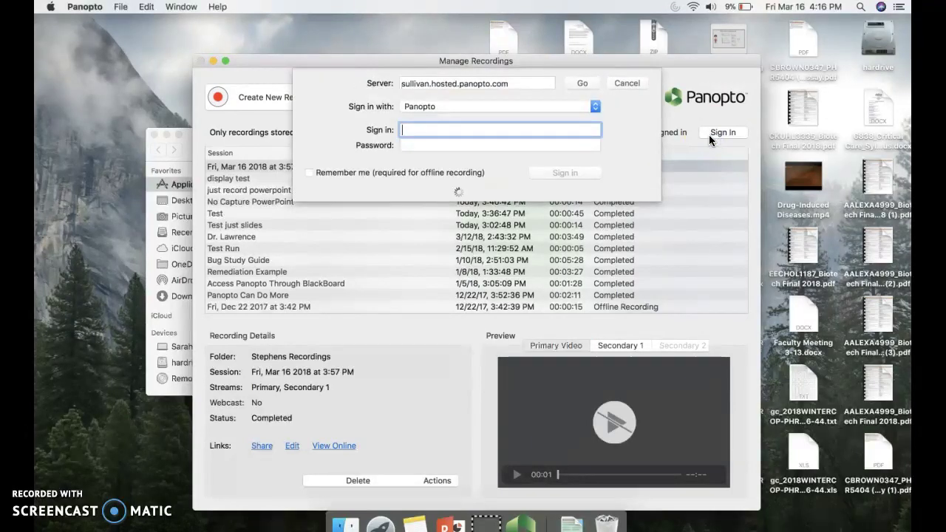
{"action": "left_click", "coordinate": [539, 109]}
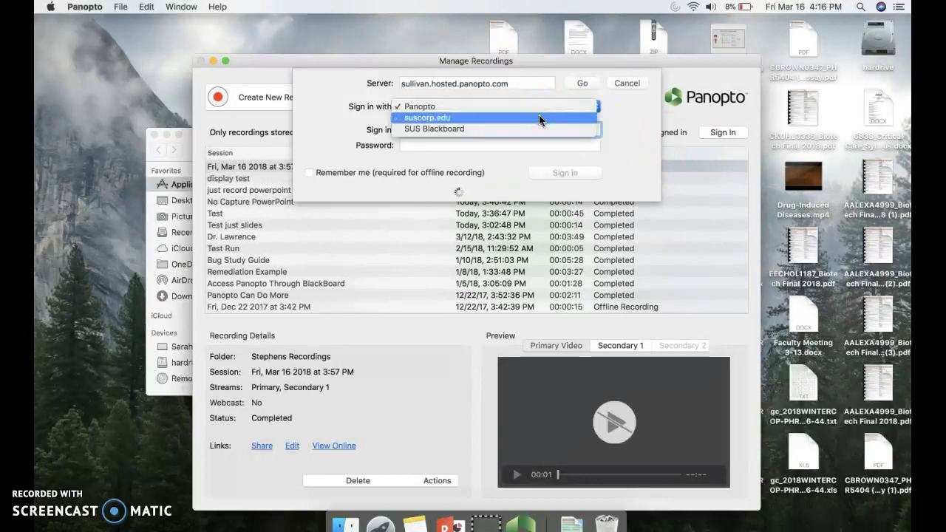
{"action": "left_click", "coordinate": [539, 117]}
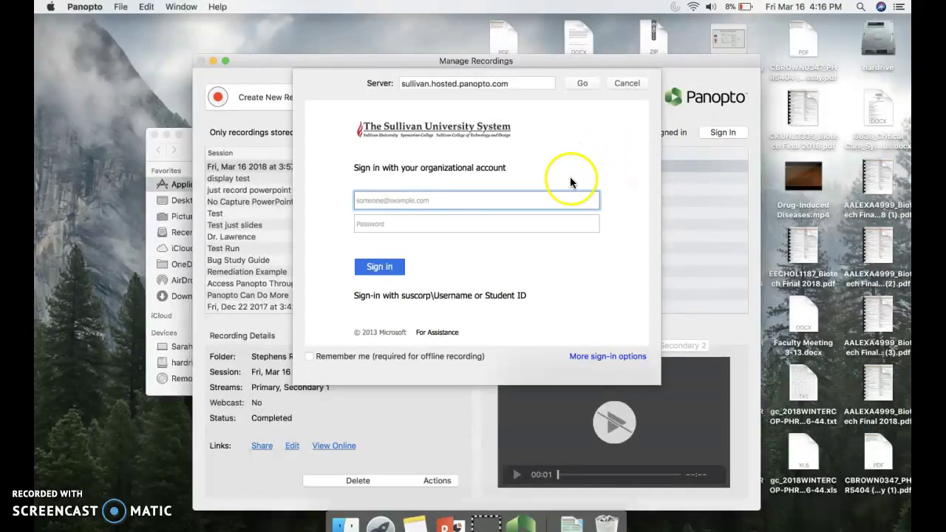
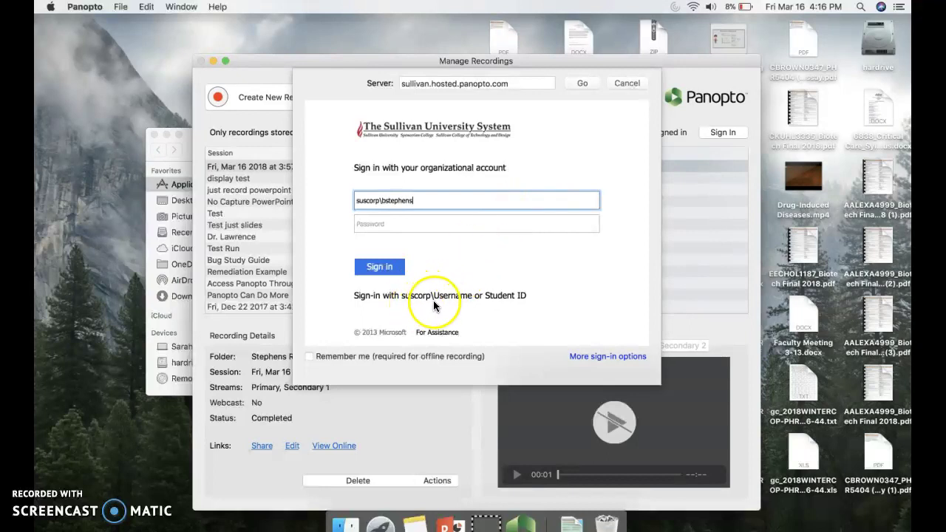
{"action": "key", "text": "Tab"}
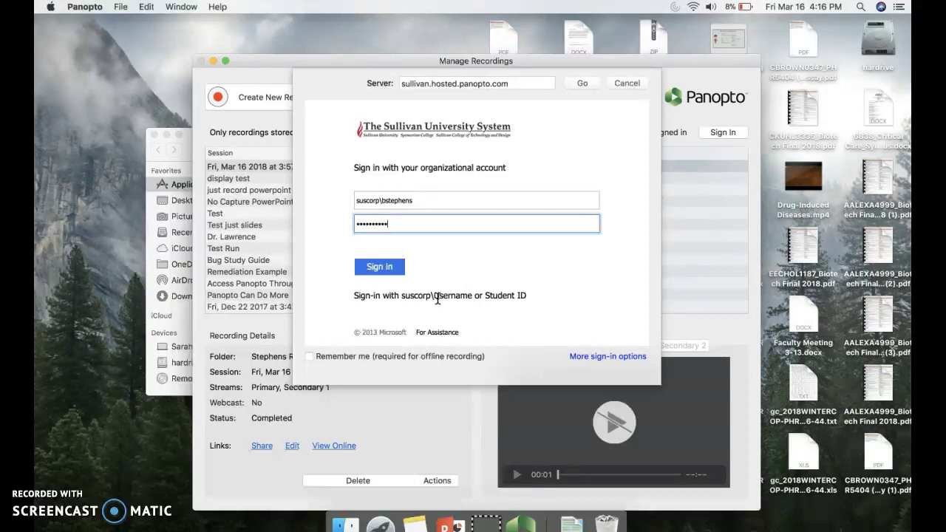
{"action": "key", "text": "Return"}
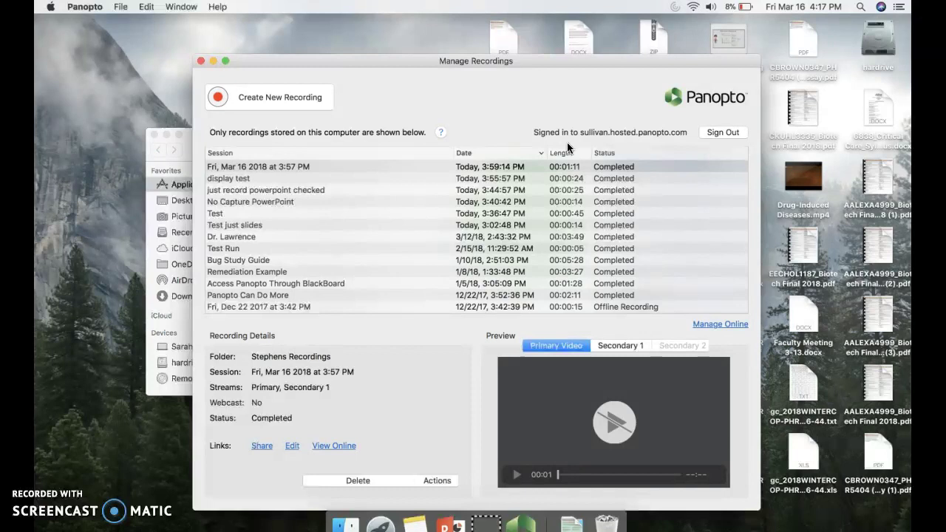
{"action": "left_click", "coordinate": [300, 100]}
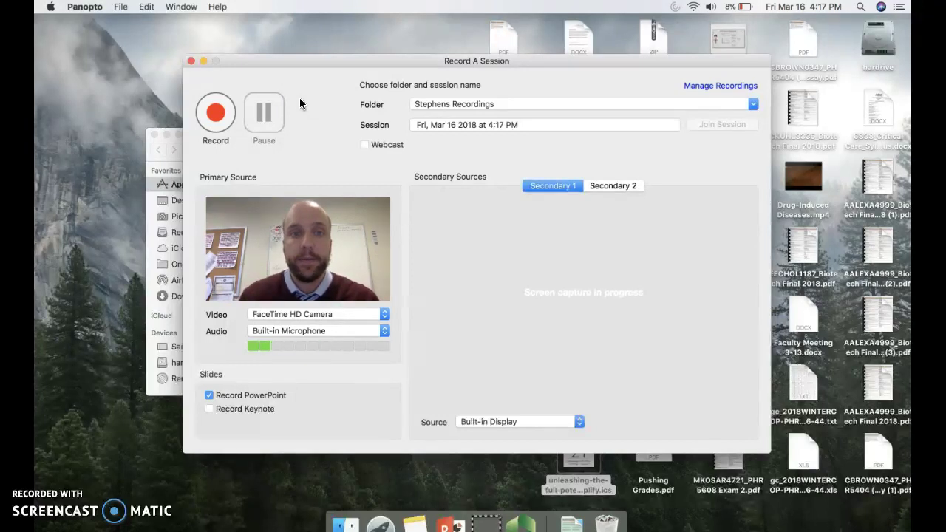
- Search '#elec' and set the recording folder to #Elective Videos
{"action": "left_click", "coordinate": [446, 112]}
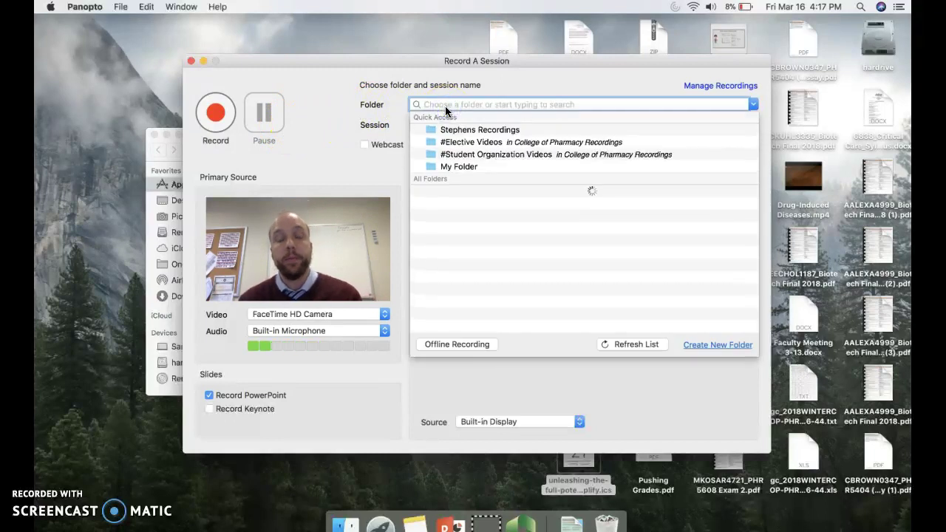
{"action": "type", "text": "#elective"}
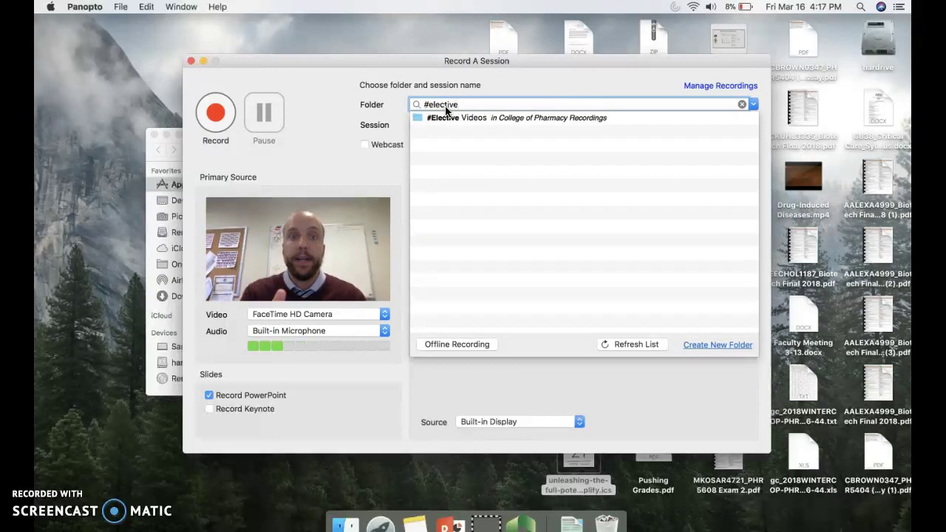
{"action": "left_click", "coordinate": [448, 119]}
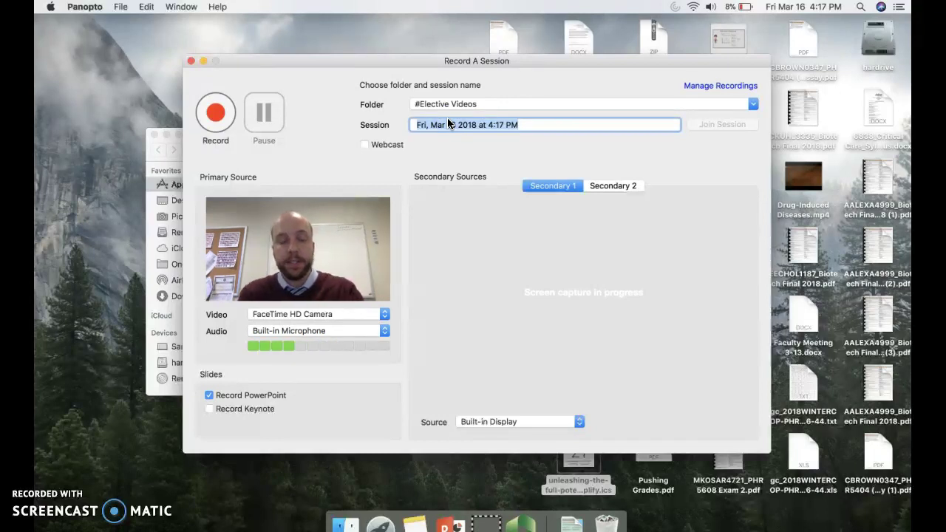
- Replace the default date-based session name with 'Test Session 101'
{"action": "type", "text": "Test Session 101"}
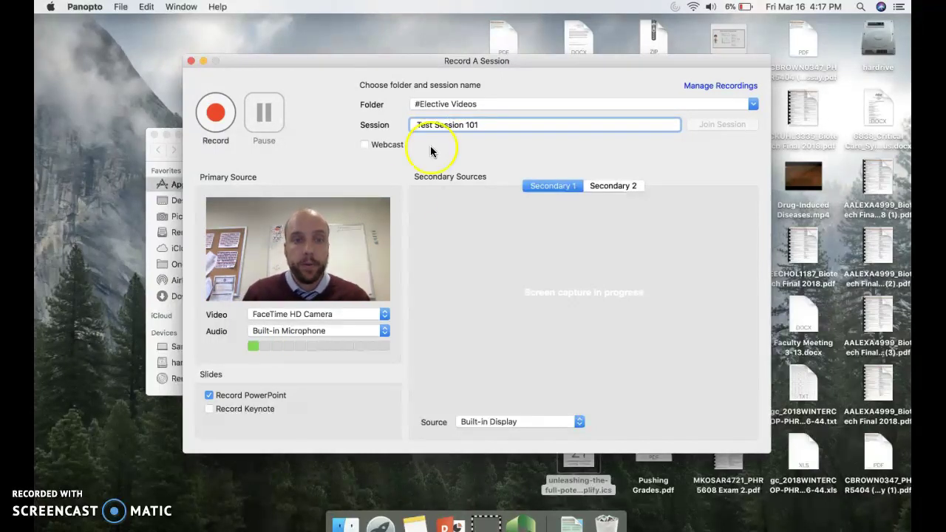
{"action": "left_click", "coordinate": [405, 197]}
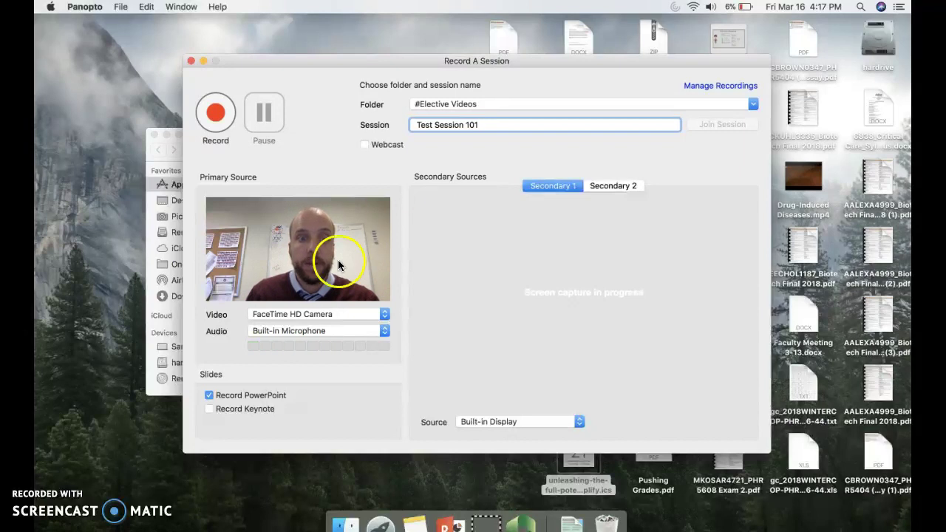
{"action": "left_click", "coordinate": [348, 314]}
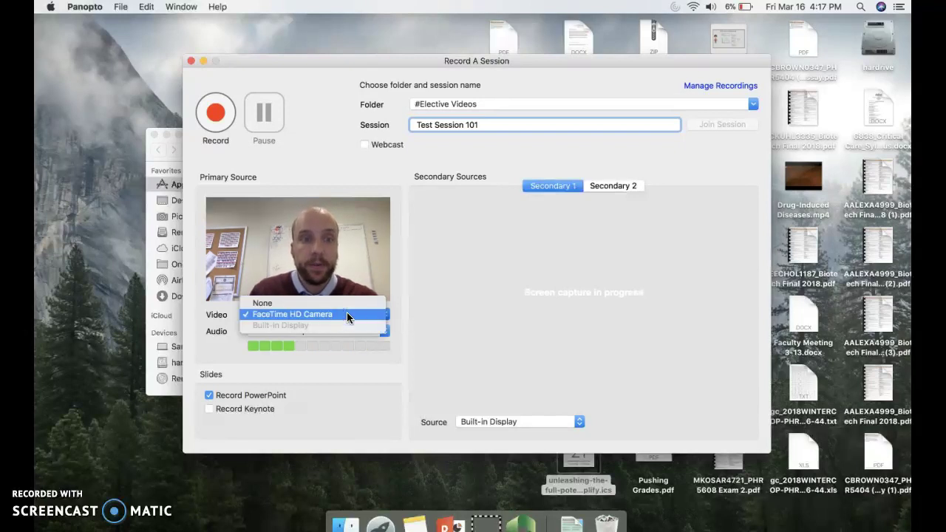
- Set both the primary Video and the secondary Source to None
{"action": "left_click", "coordinate": [281, 302]}
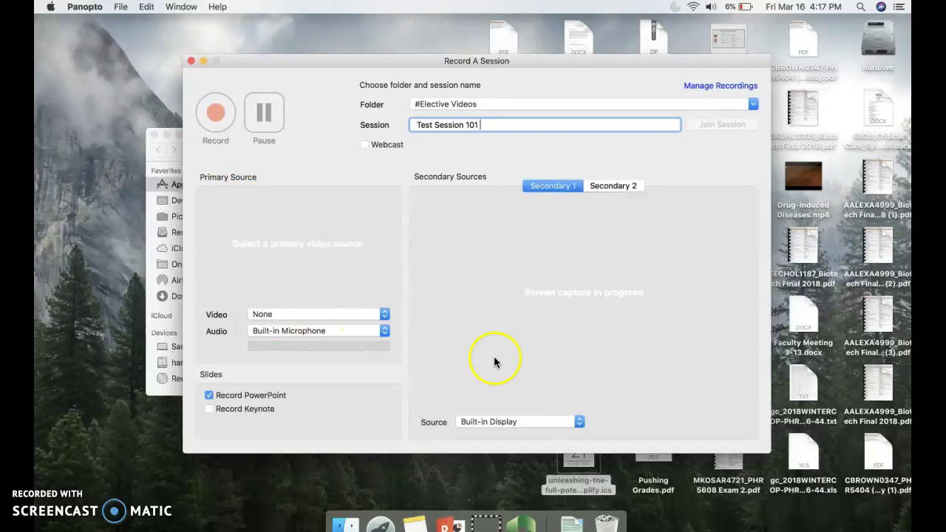
{"action": "left_click", "coordinate": [510, 421]}
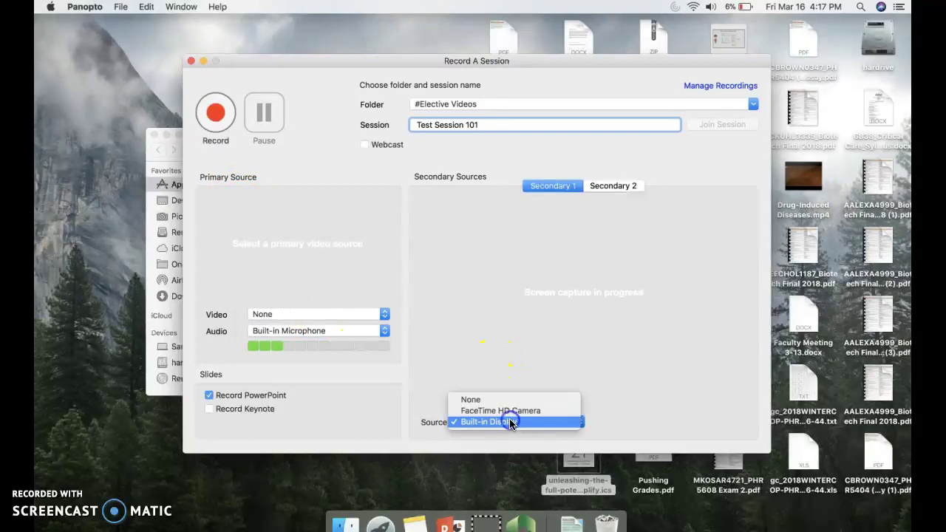
{"action": "left_click", "coordinate": [491, 401]}
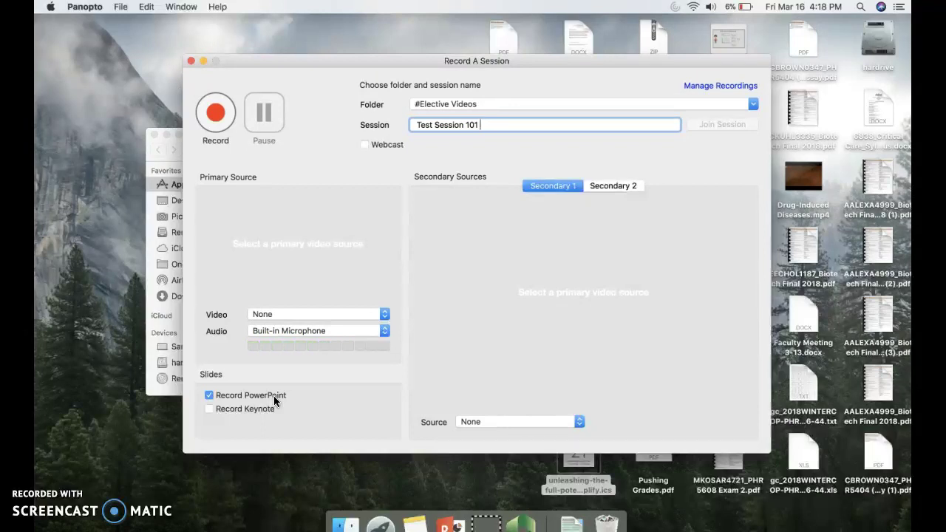
{"action": "left_click", "coordinate": [323, 314]}
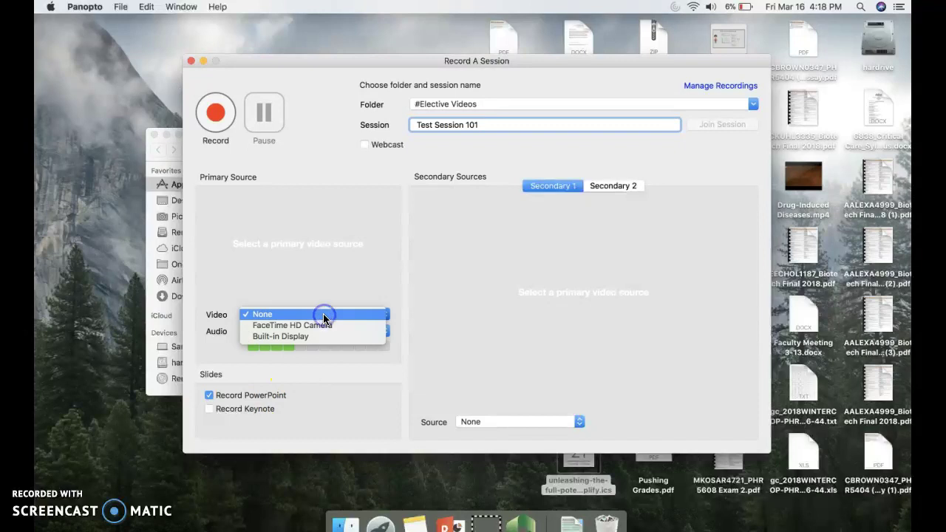
- Use FaceTime HD Camera as primary, uncheck Record PowerPoint, and capture Built-in Display as secondary
{"action": "left_click", "coordinate": [323, 323]}
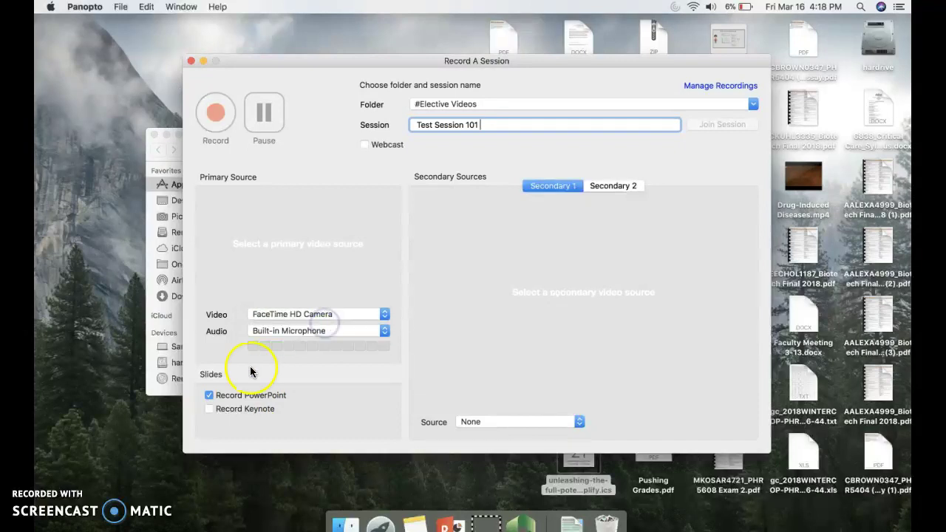
{"action": "left_click", "coordinate": [210, 396]}
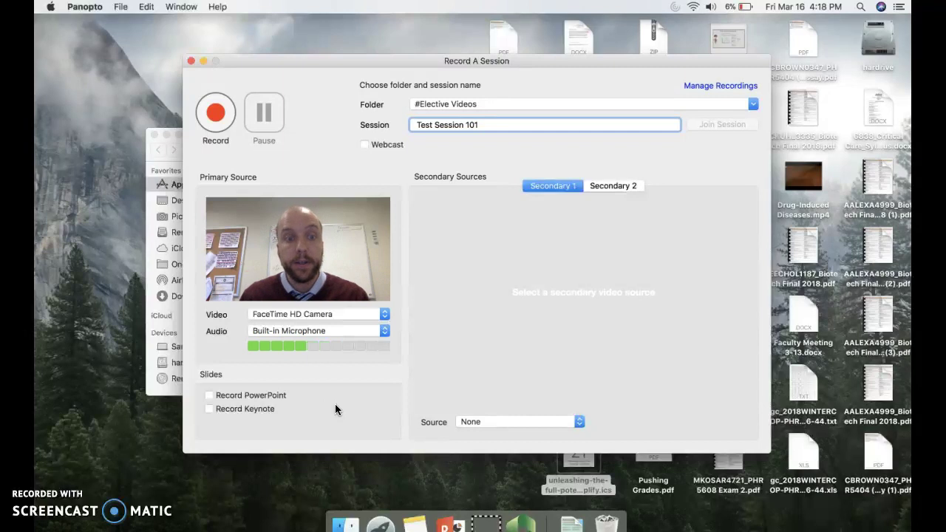
{"action": "left_click", "coordinate": [345, 351]}
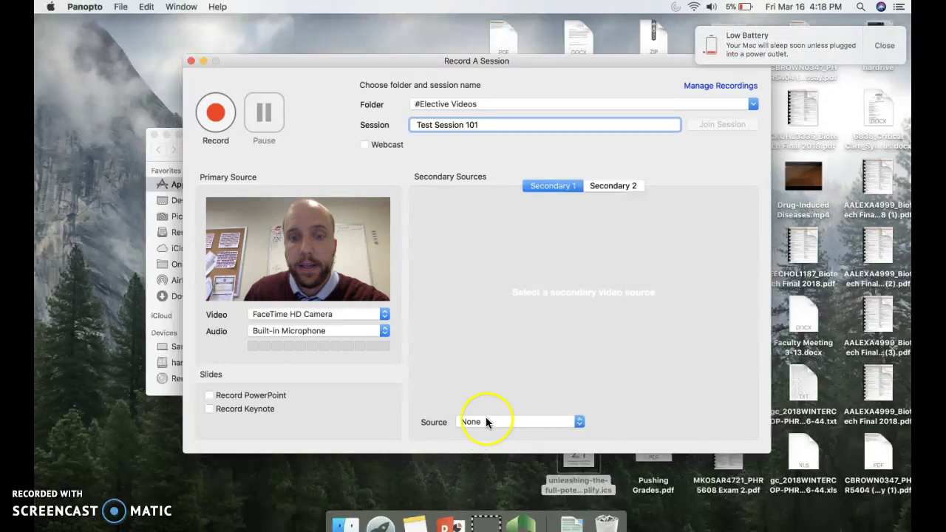
{"action": "left_click", "coordinate": [493, 423]}
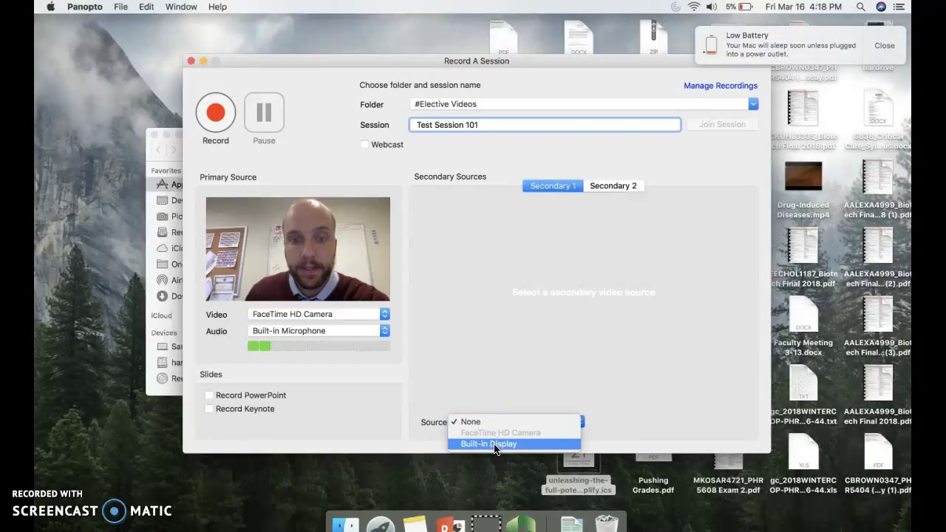
{"action": "left_click", "coordinate": [495, 444]}
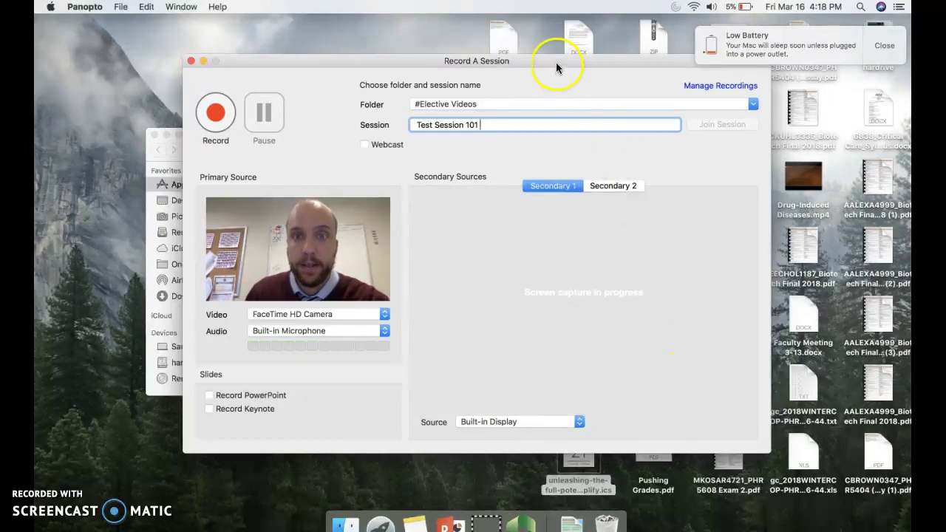
- Dismiss the Low Battery notification in the top-right corner
{"action": "left_click_drag", "start_coordinate": [557, 64], "coordinate": [556, 63]}
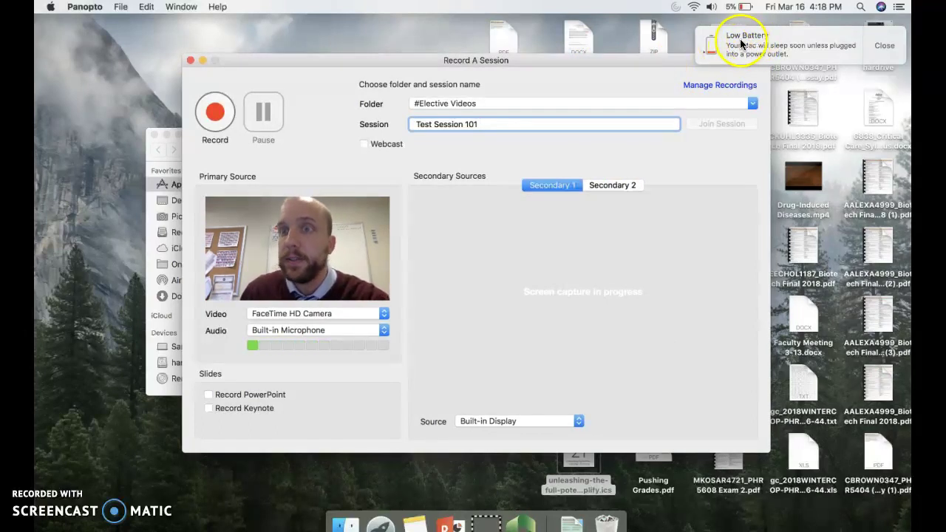
{"action": "left_click", "coordinate": [887, 48]}
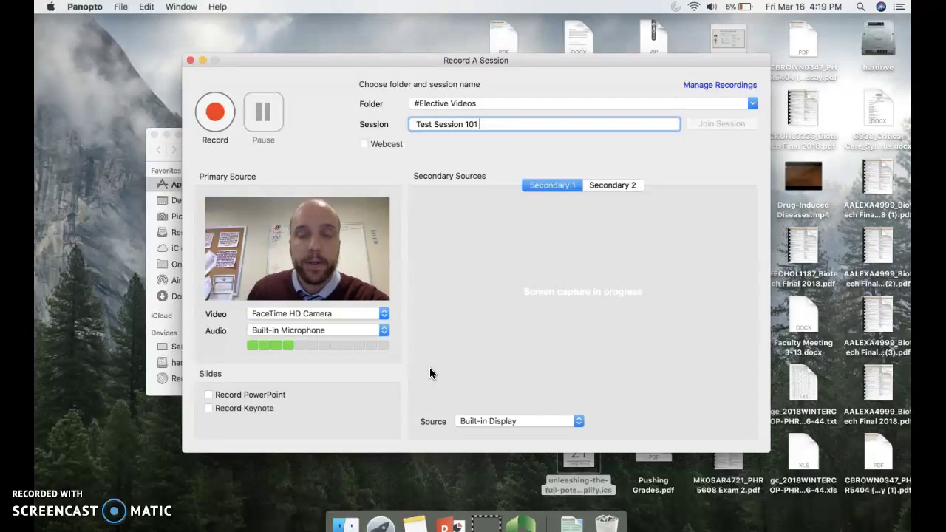
{"action": "left_click", "coordinate": [518, 415]}
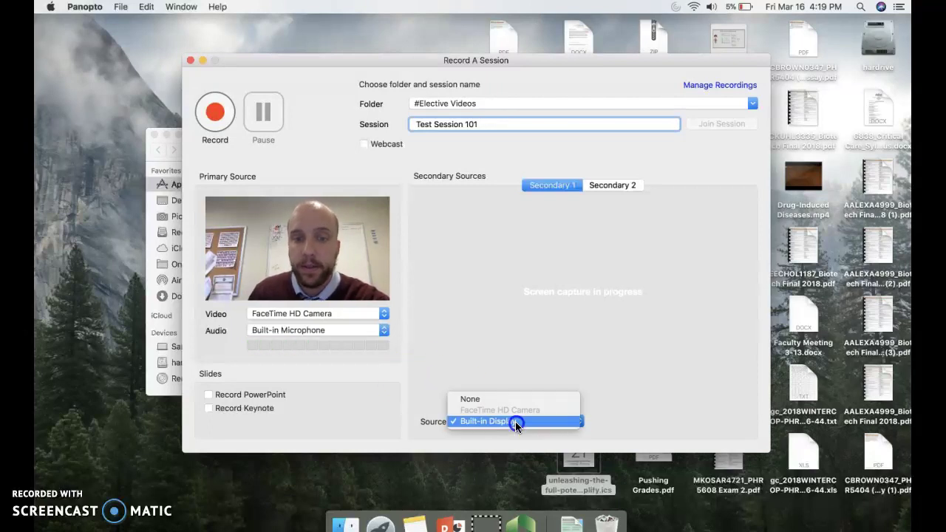
- Reset the secondary Source to None and check Record PowerPoint
{"action": "left_click", "coordinate": [489, 402]}
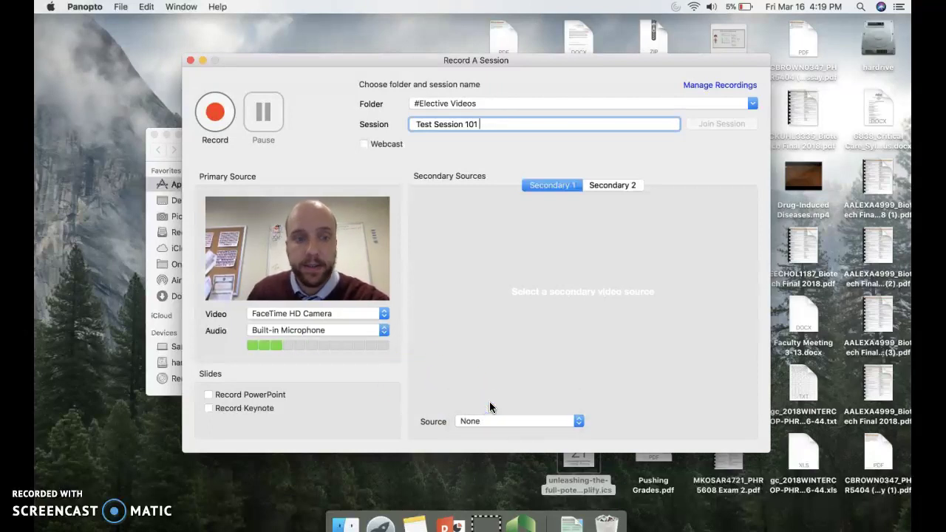
{"action": "left_click", "coordinate": [279, 395]}
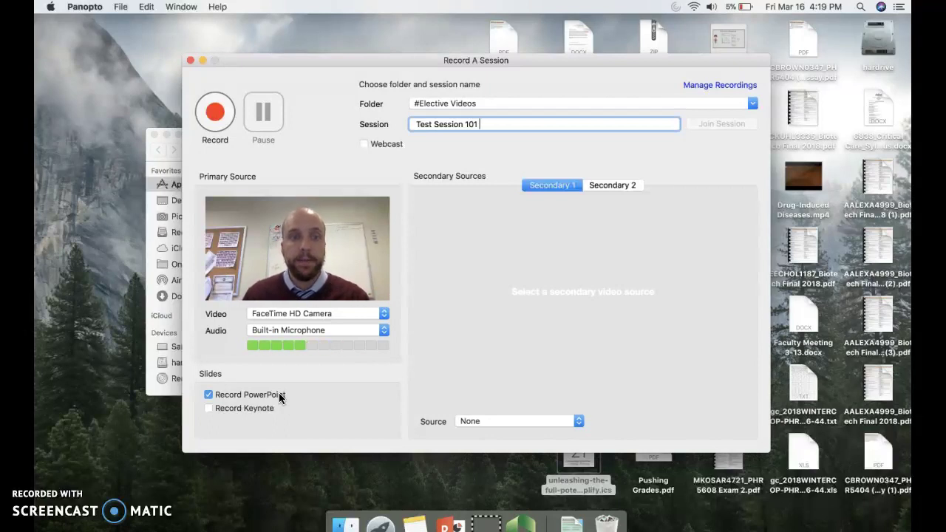
{"action": "left_click", "coordinate": [218, 375]}
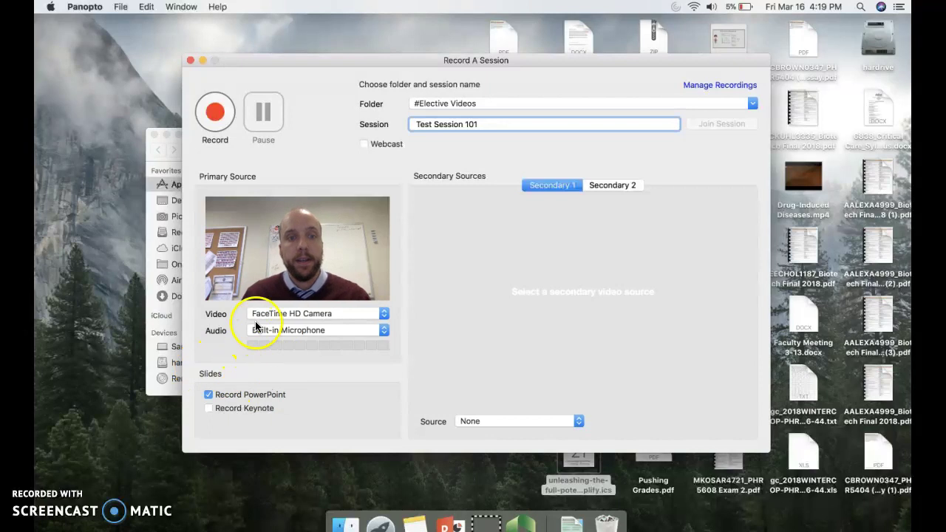